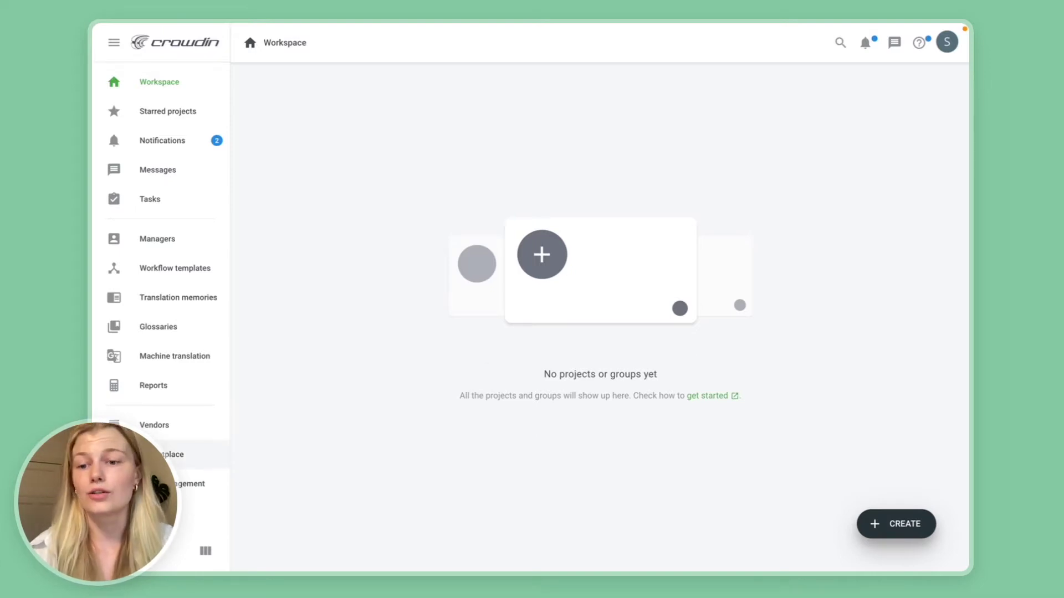
- Search the Marketplace for 'hygra' to find the Hygraph app, then go back to the Workspace
left_click(176, 454)
left_click(358, 120)
type("hygra")
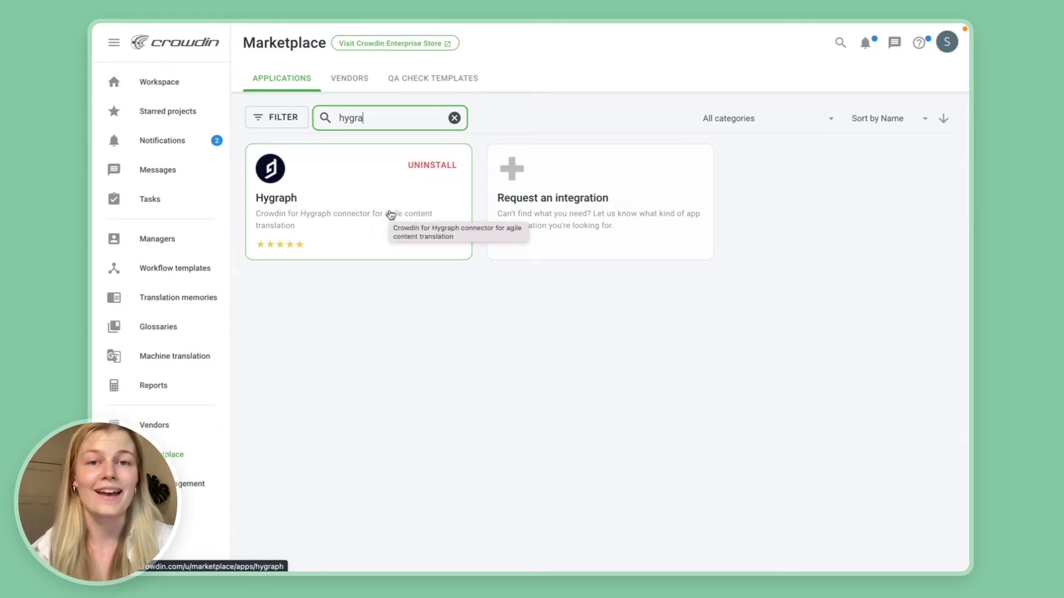
left_click(166, 84)
- Start a new project named 'Demo project' targeting Chinese Simplified, Danish, Estonian, French and Spanish
left_click(881, 521)
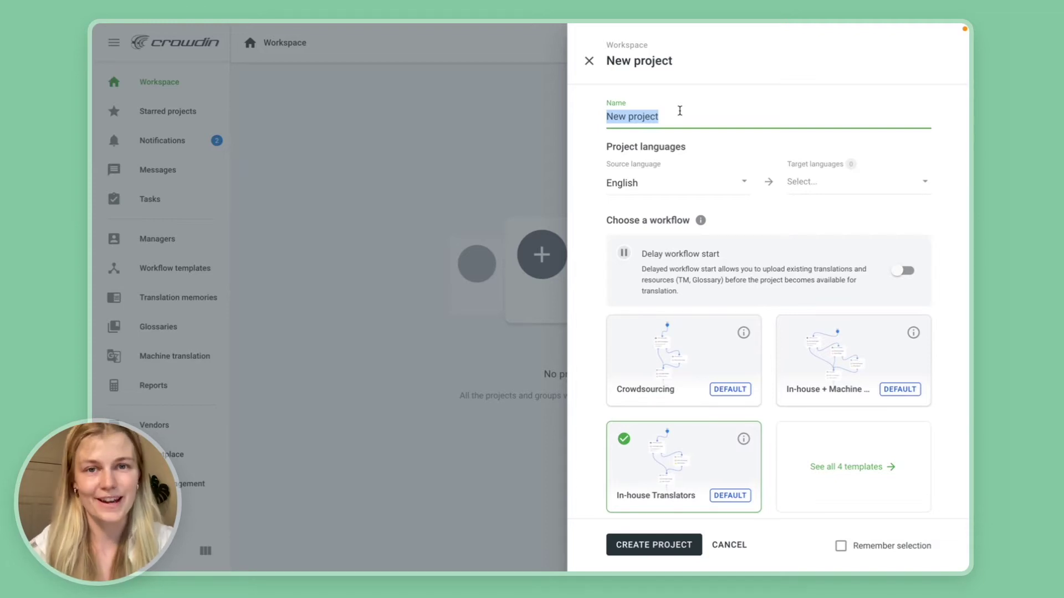
type("Demo project")
left_click(854, 181)
scroll(643, 399, "down", 10)
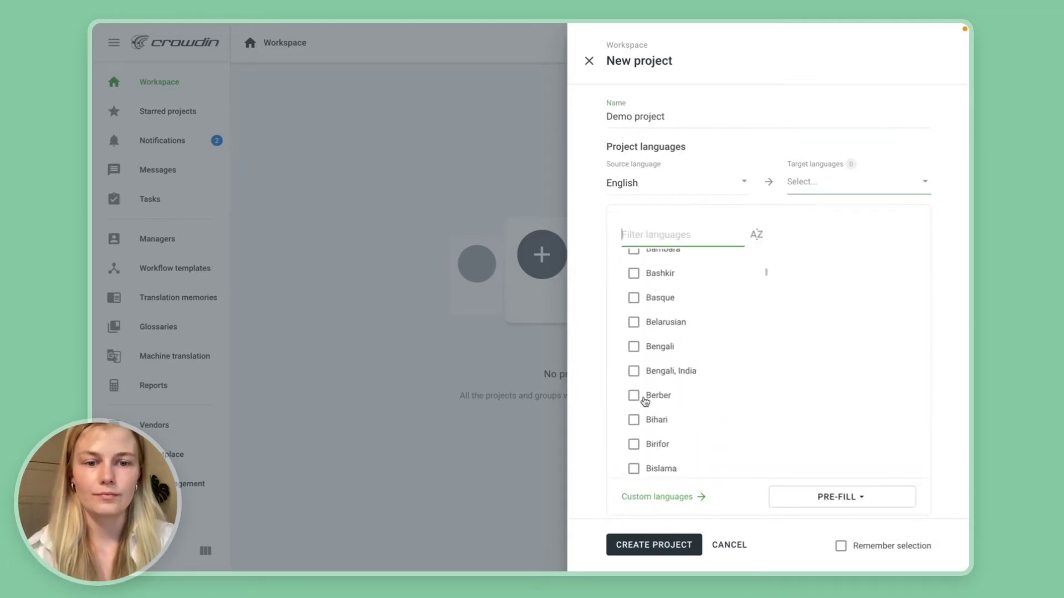
left_click(633, 398)
scroll(633, 355, "down", 5)
left_click(633, 366)
scroll(634, 361, "down", 10)
left_click(634, 333)
scroll(633, 326, "down", 2)
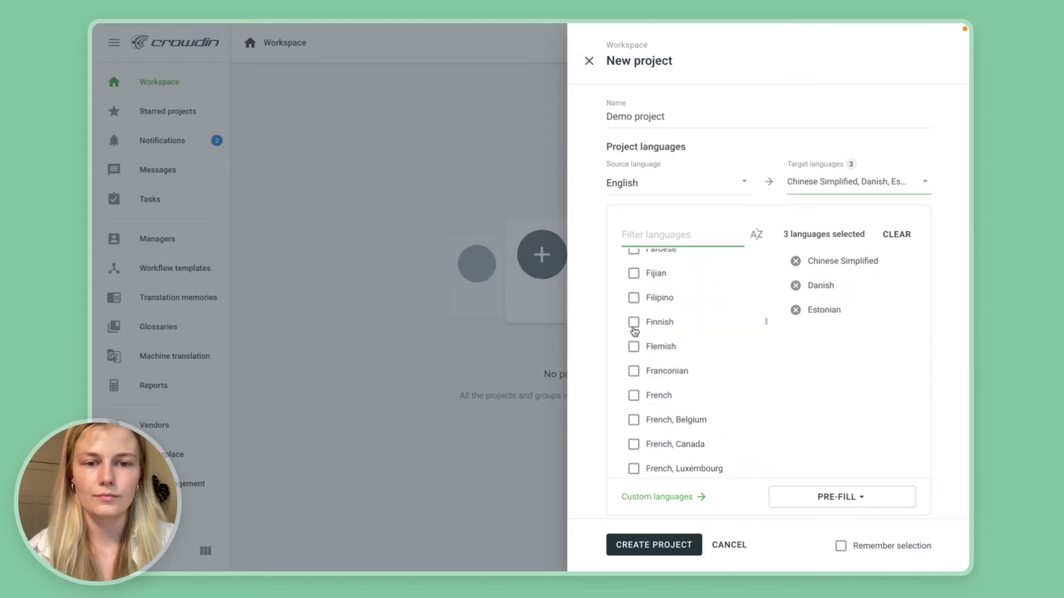
left_click(634, 393)
scroll(633, 399, "down", 20)
scroll(633, 406, "up", 5)
scroll(633, 399, "down", 10)
left_click(634, 399)
scroll(634, 398, "down", 3)
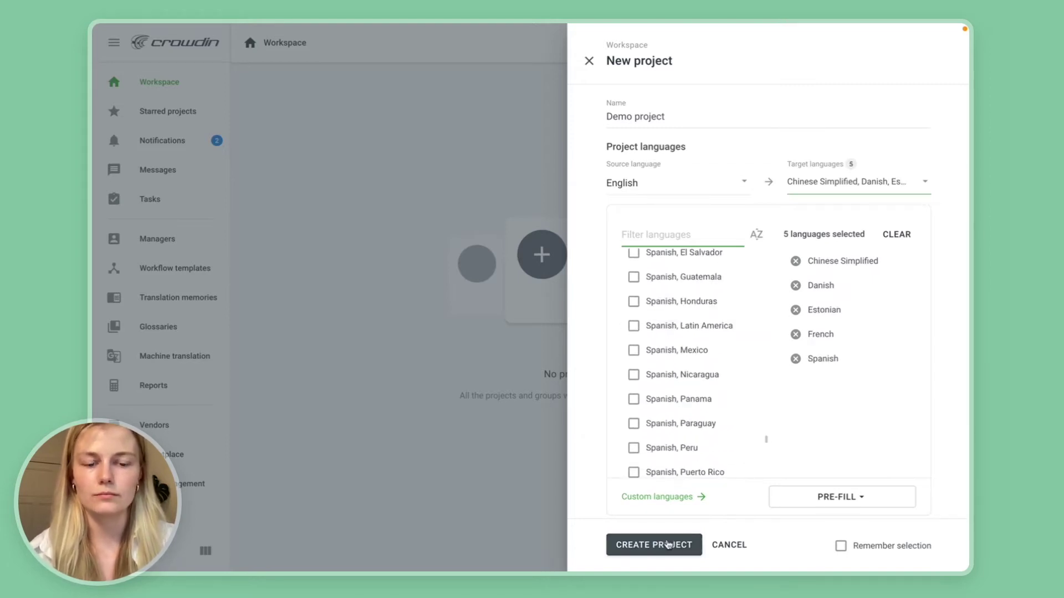
- Create the Demo project and go to its Integrations page
left_click(654, 545)
scroll(205, 421, "down", 2)
left_click(199, 524)
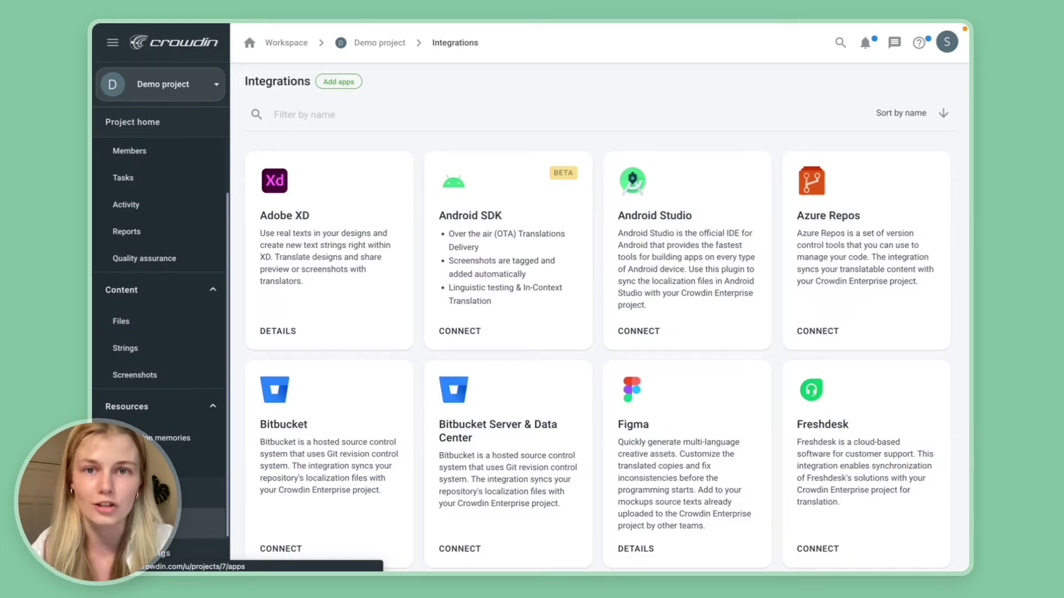
- Filter integrations by 'Hygrap' and open the Hygraph integration
left_click(317, 116)
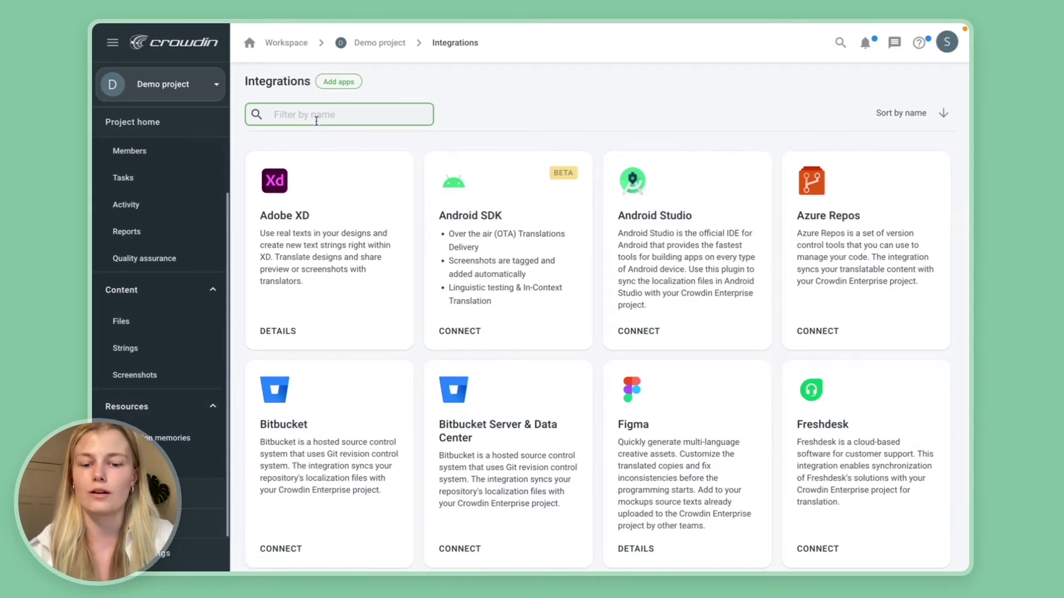
type("Hygrap")
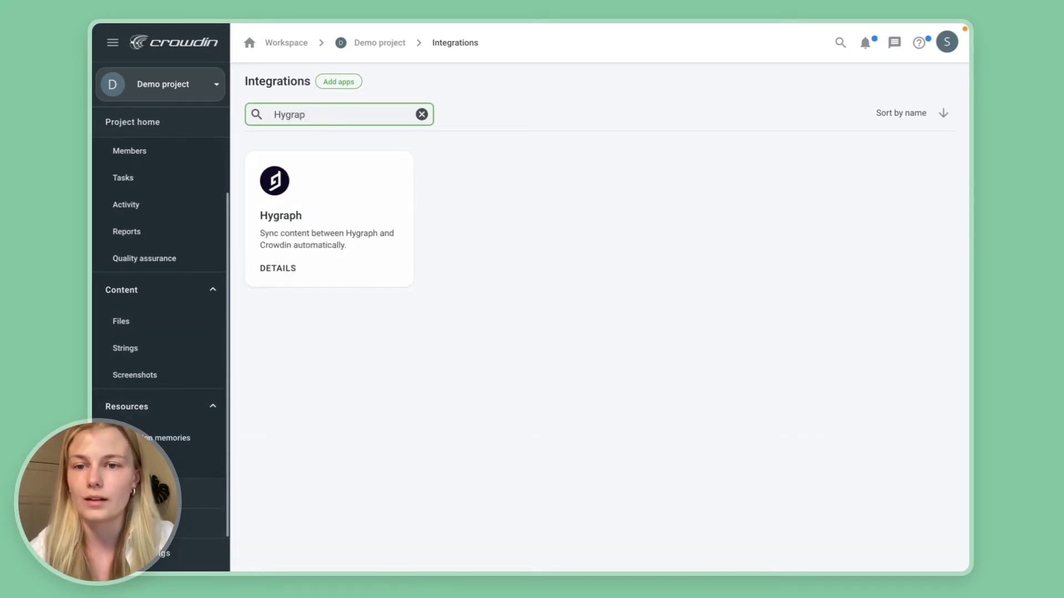
left_click(325, 227)
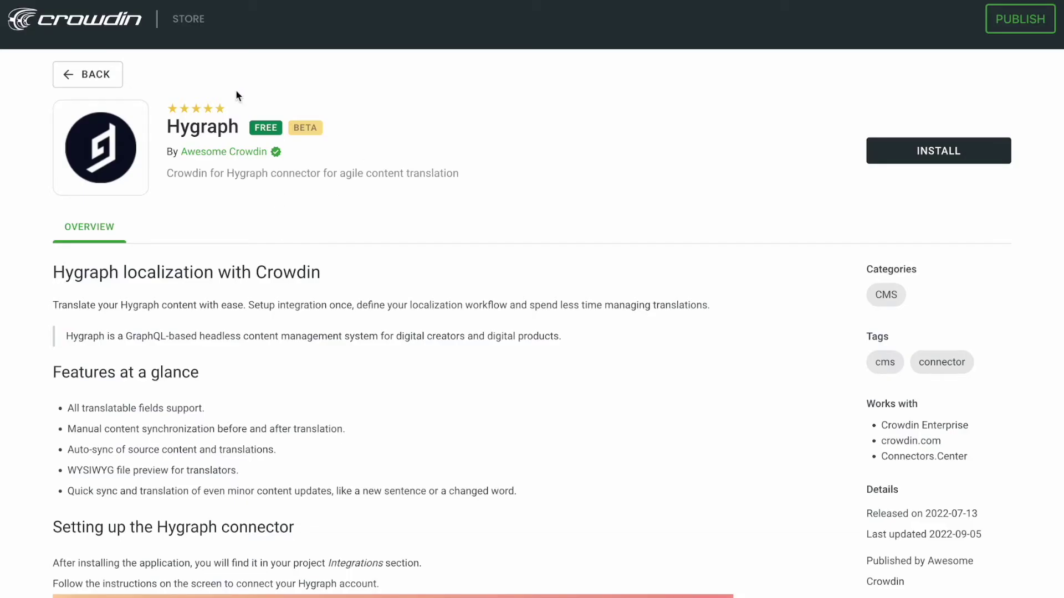
- Copy the Hygraph project ID and master environment URL into the integration form
scroll(228, 243, "down", 20)
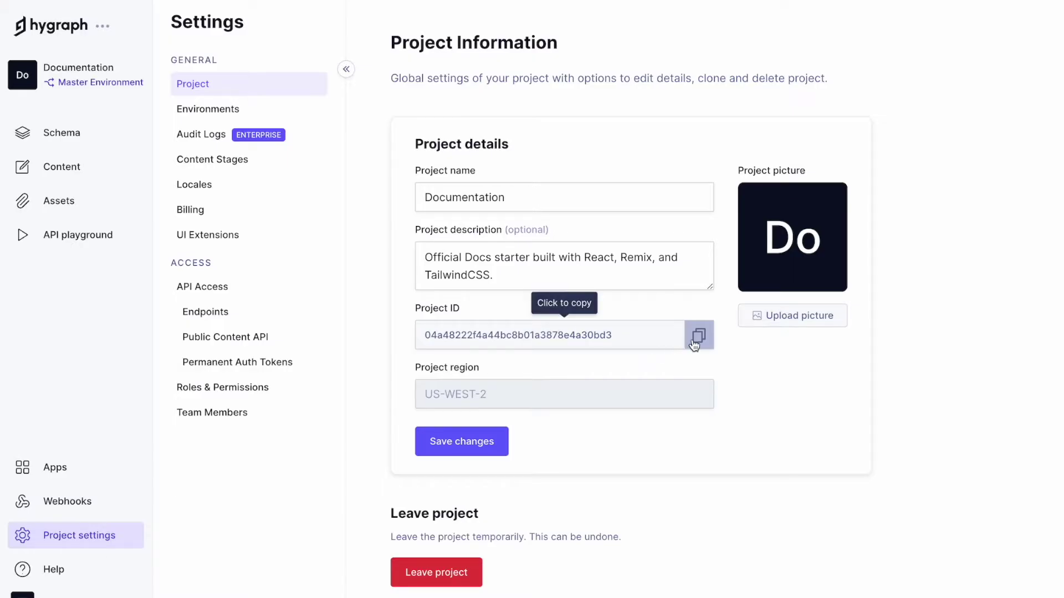
left_click(697, 343)
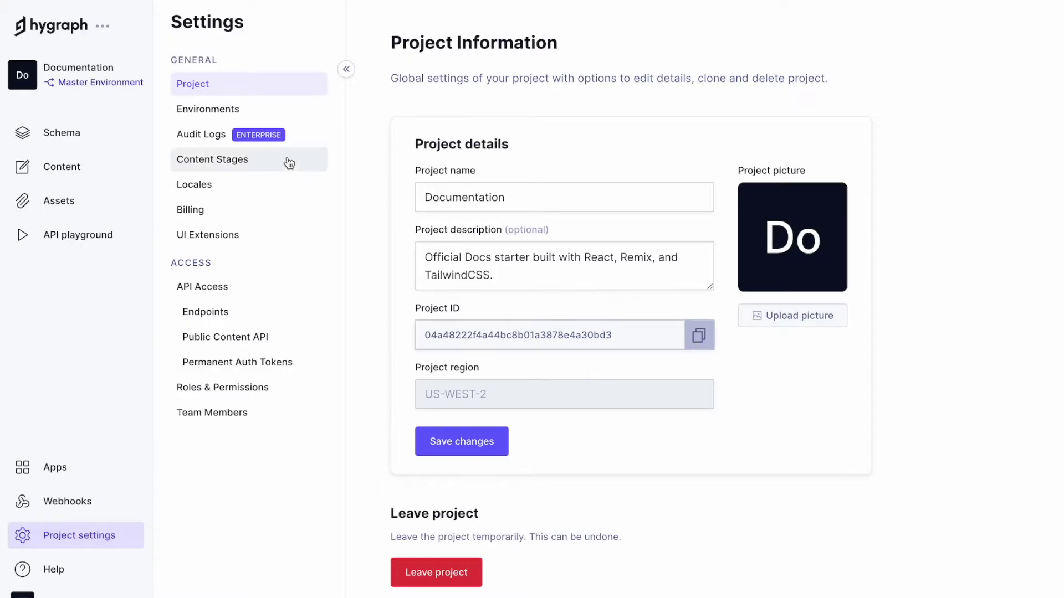
left_click(209, 110)
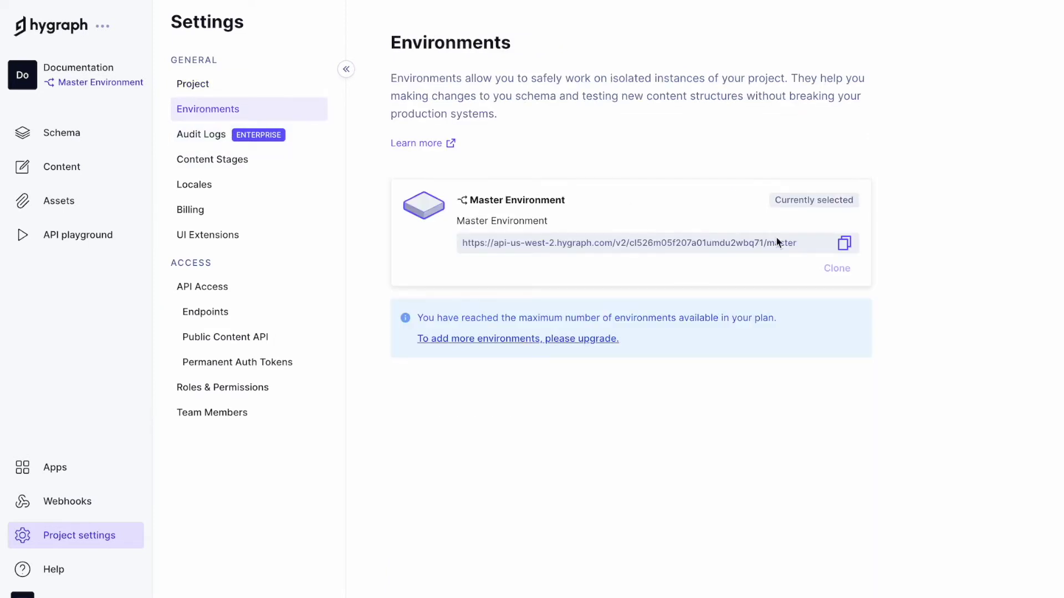
left_click(848, 249)
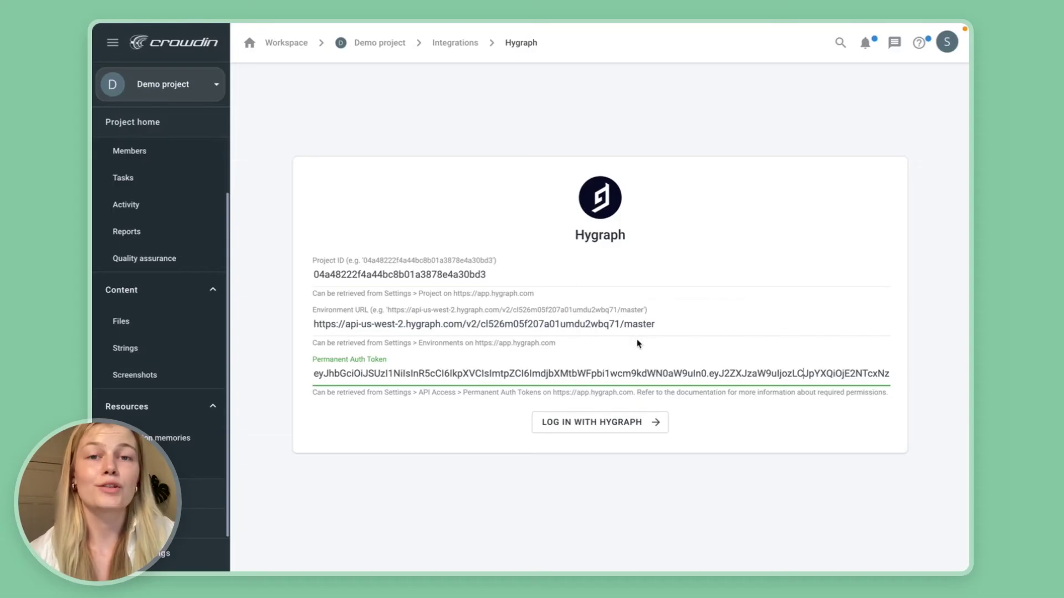
- Log in with Hygraph using the entered project ID, environment URL and token
left_click(573, 425)
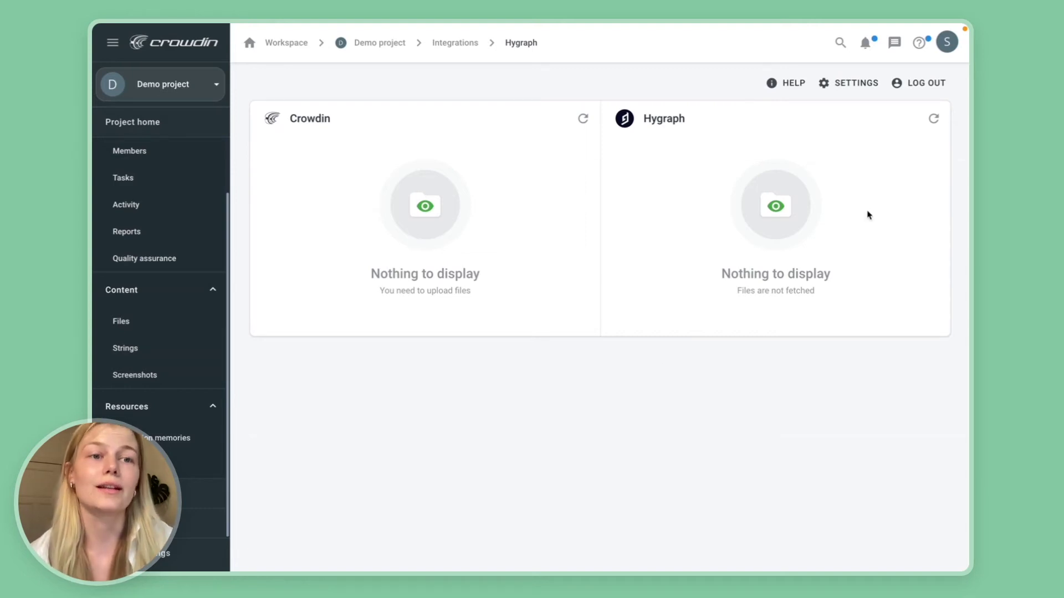
- In the integration settings, map Crowdin's French to French in Hygraph
left_click(854, 83)
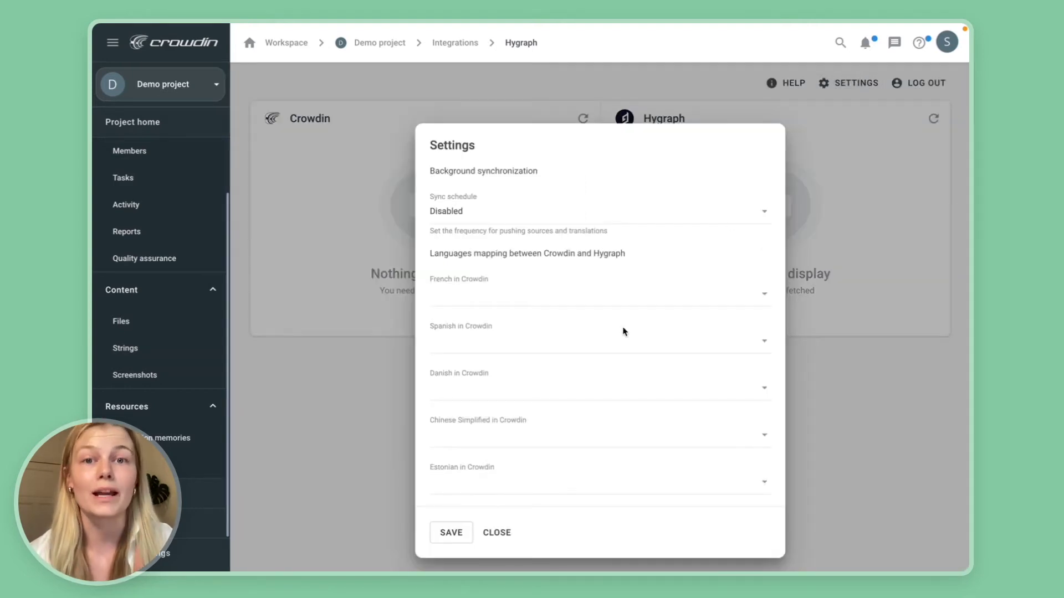
left_click(576, 301)
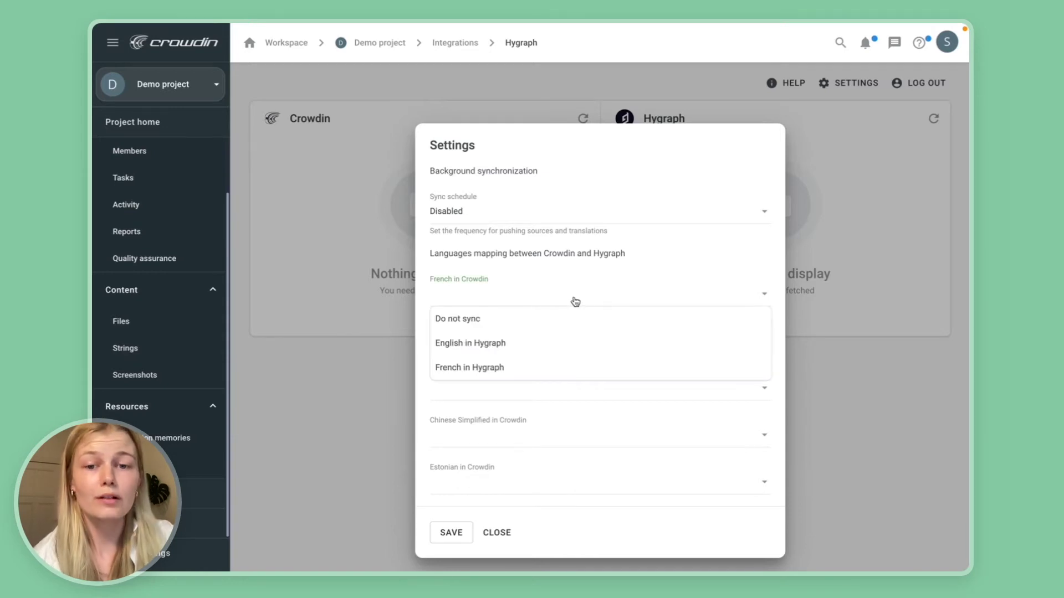
left_click(521, 370)
- Set Spanish, Danish, Chinese Simplified and Estonian to Do not sync
left_click(465, 340)
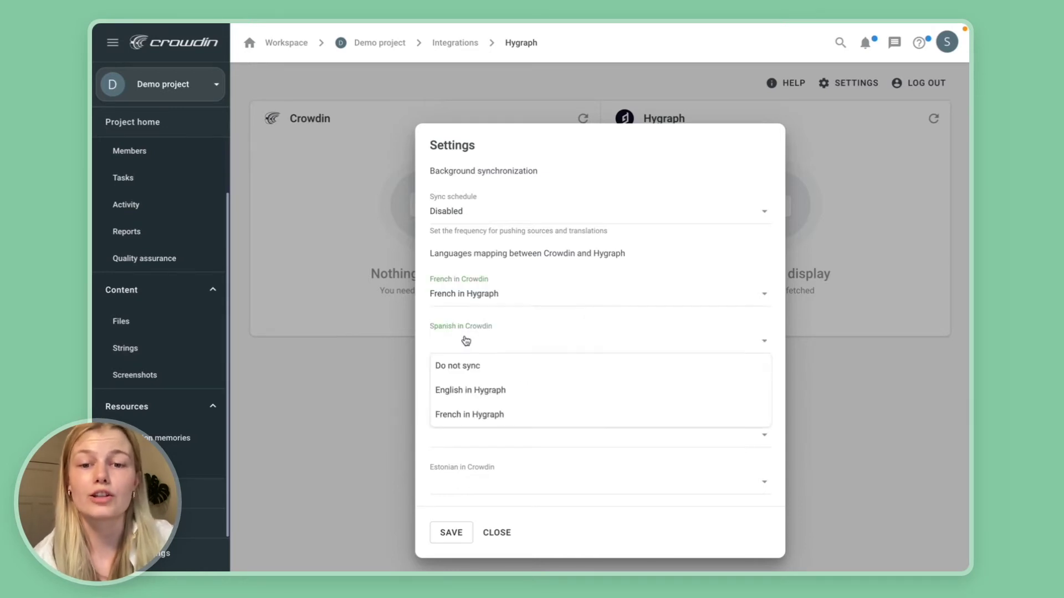
left_click(471, 368)
left_click(475, 387)
left_click(473, 414)
scroll(465, 387, "down", 2)
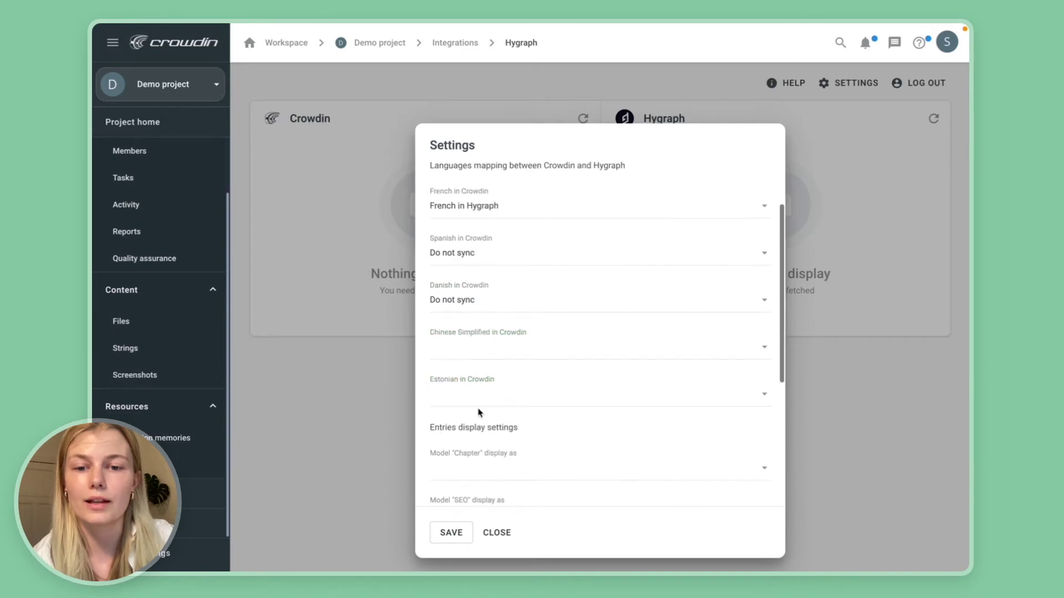
left_click(456, 352)
left_click(443, 370)
left_click(467, 400)
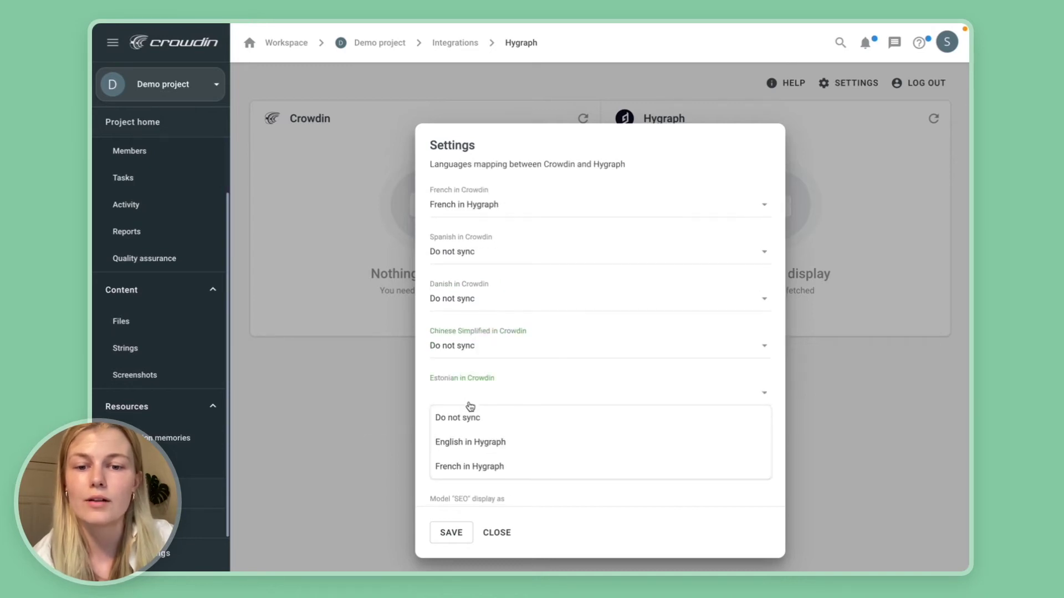
left_click(472, 417)
scroll(473, 416, "down", 2)
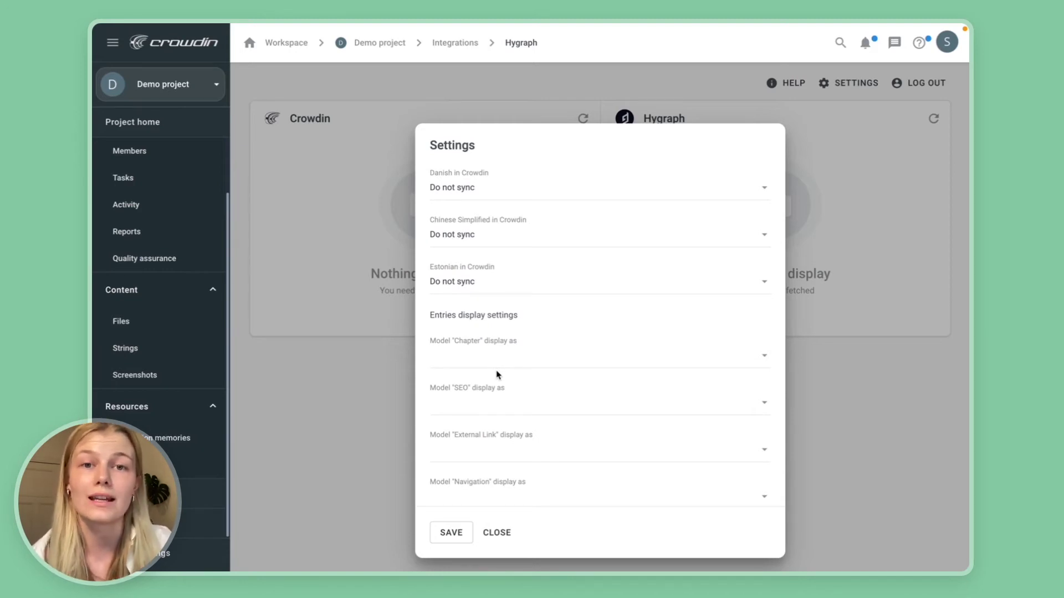
- Display Chapter and SEO entries by Title
left_click(475, 355)
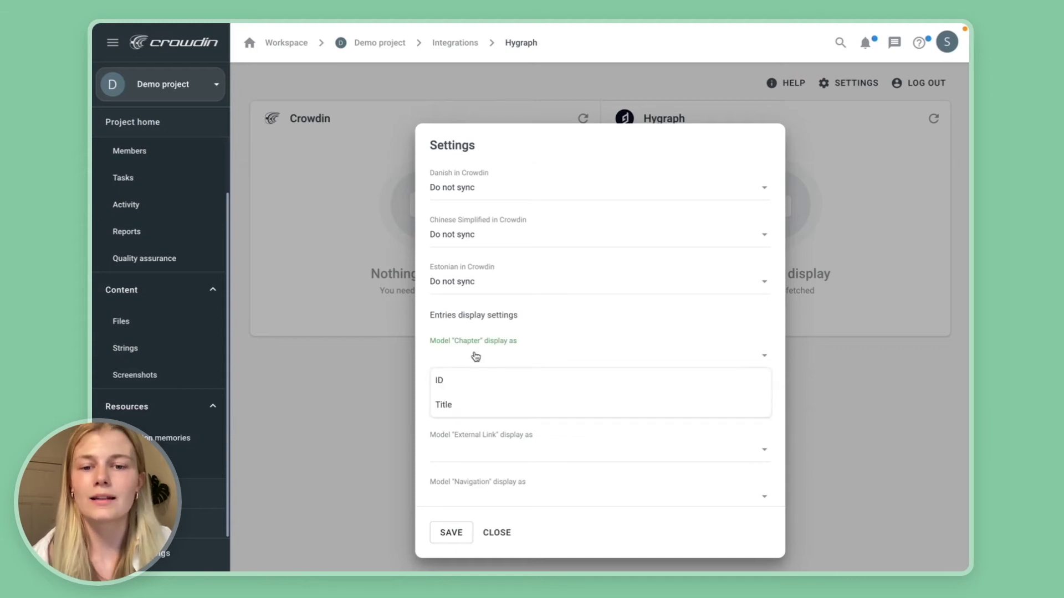
left_click(473, 406)
left_click(474, 408)
left_click(472, 450)
scroll(475, 446, "down", 2)
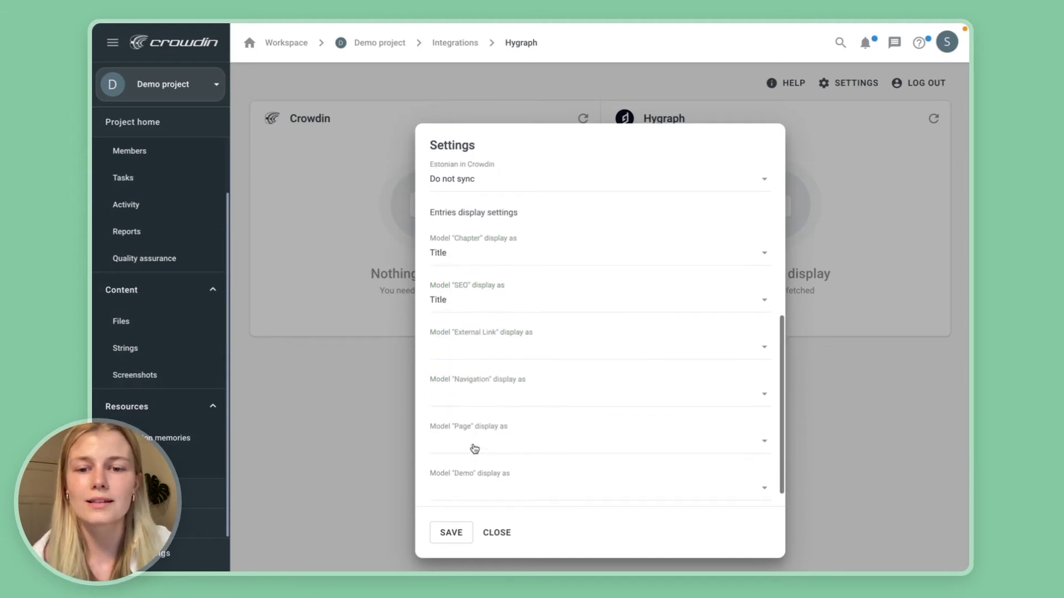
left_click(443, 358)
- Show External Link and Navigation by ID, Page by Title, Demo by slug, and save
left_click(447, 372)
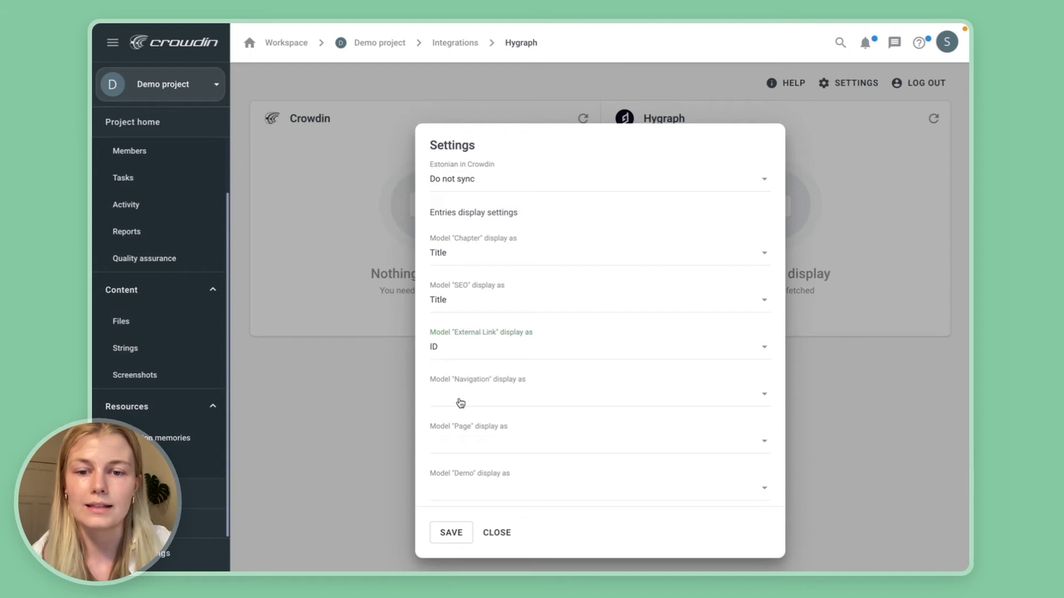
left_click(459, 402)
left_click(464, 421)
left_click(464, 441)
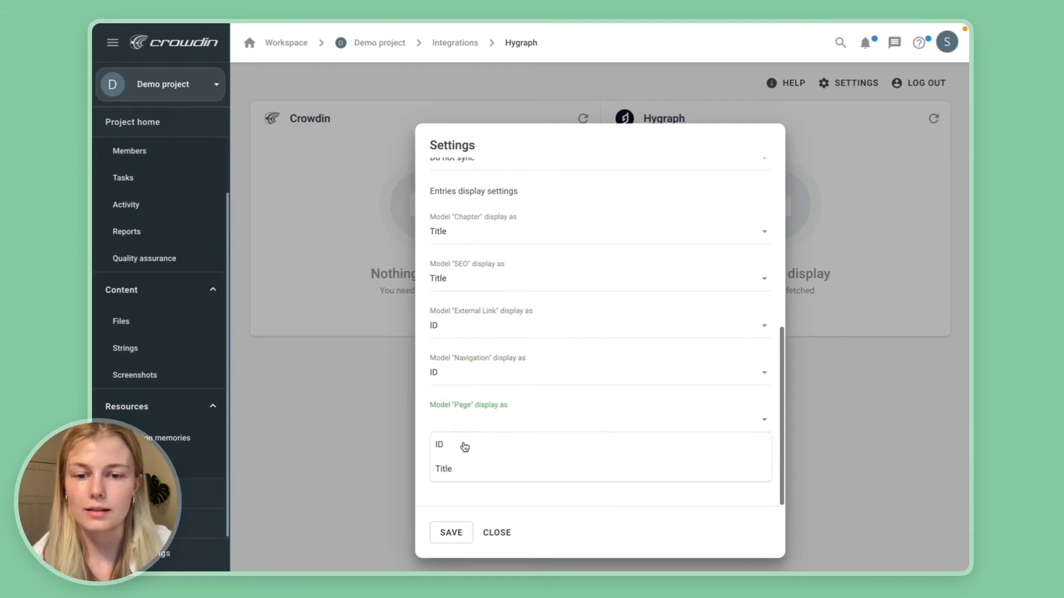
left_click(457, 467)
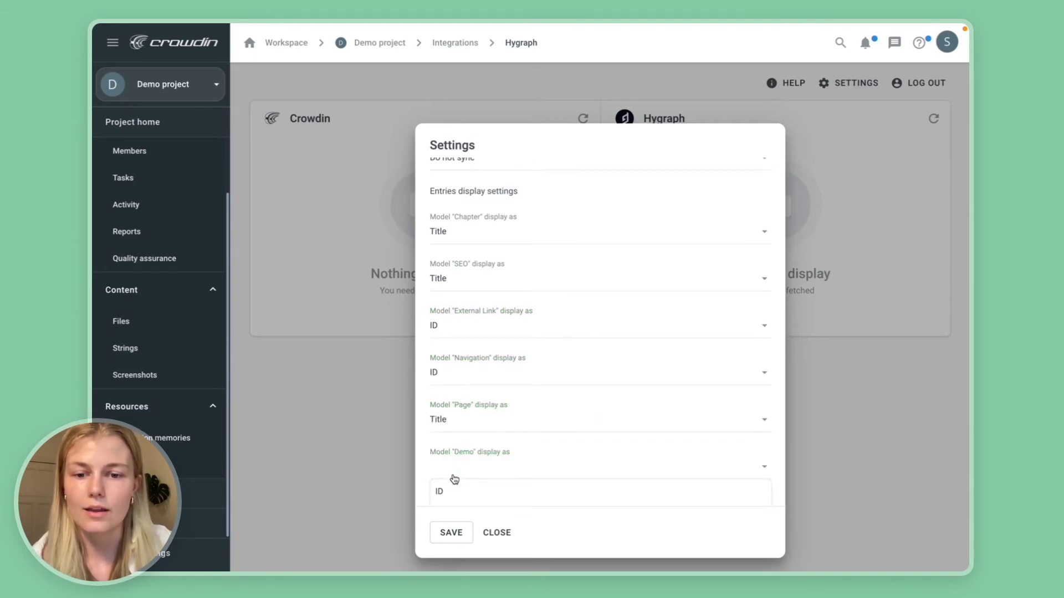
left_click(453, 476)
left_click(447, 472)
left_click(451, 531)
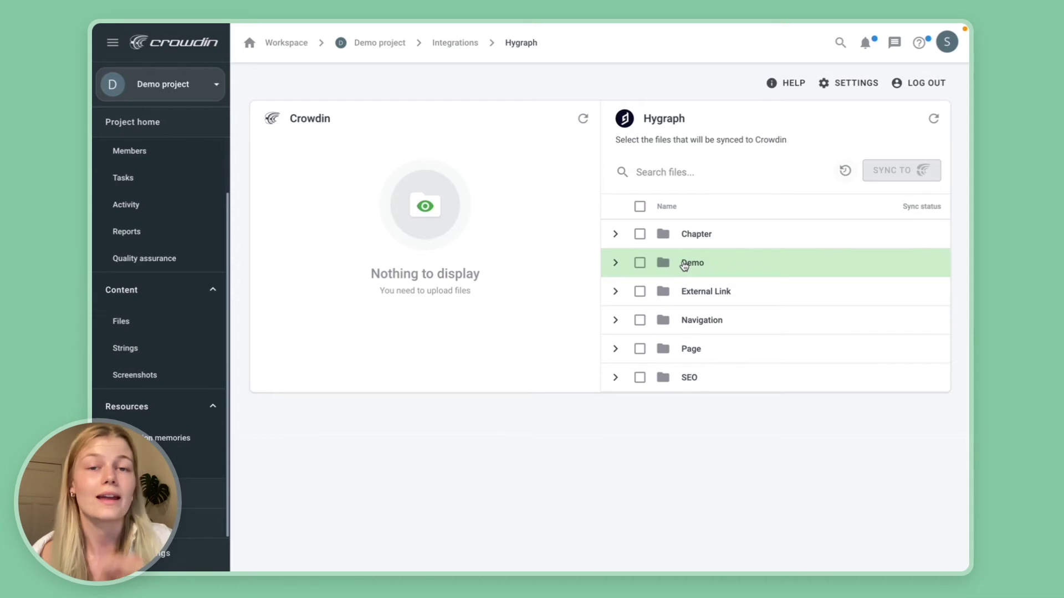
- Select the Demo model with im-good-for-testing and this-is-slug and sync it to Crowdin
left_click(614, 263)
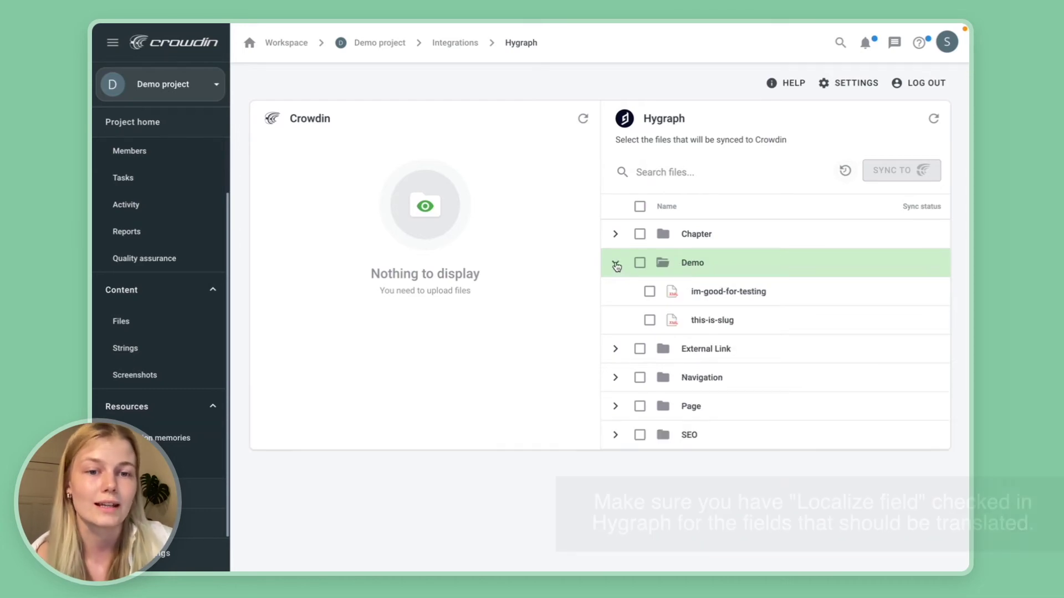
left_click(645, 264)
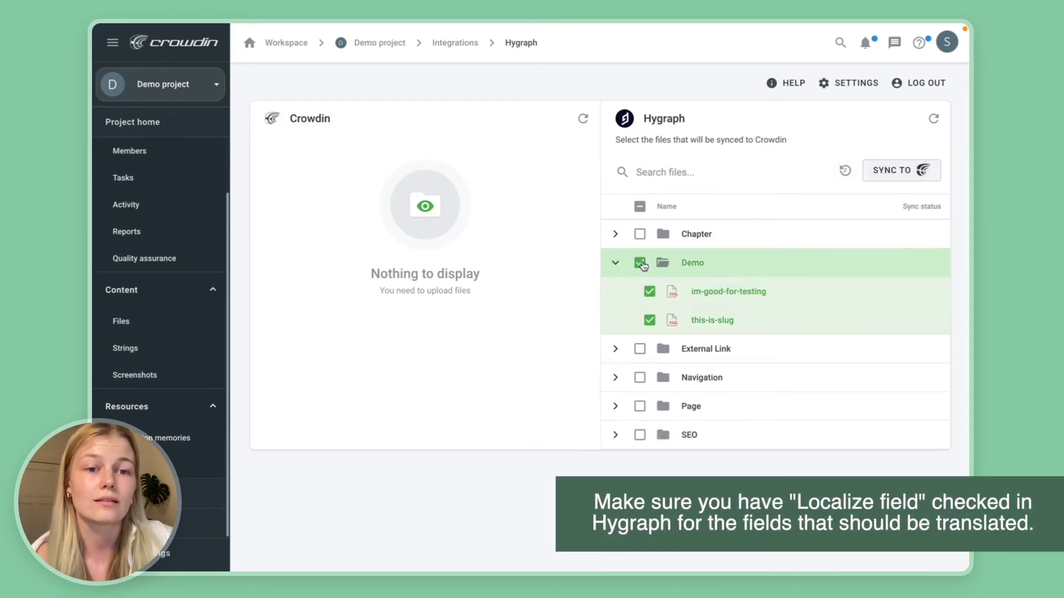
left_click(877, 172)
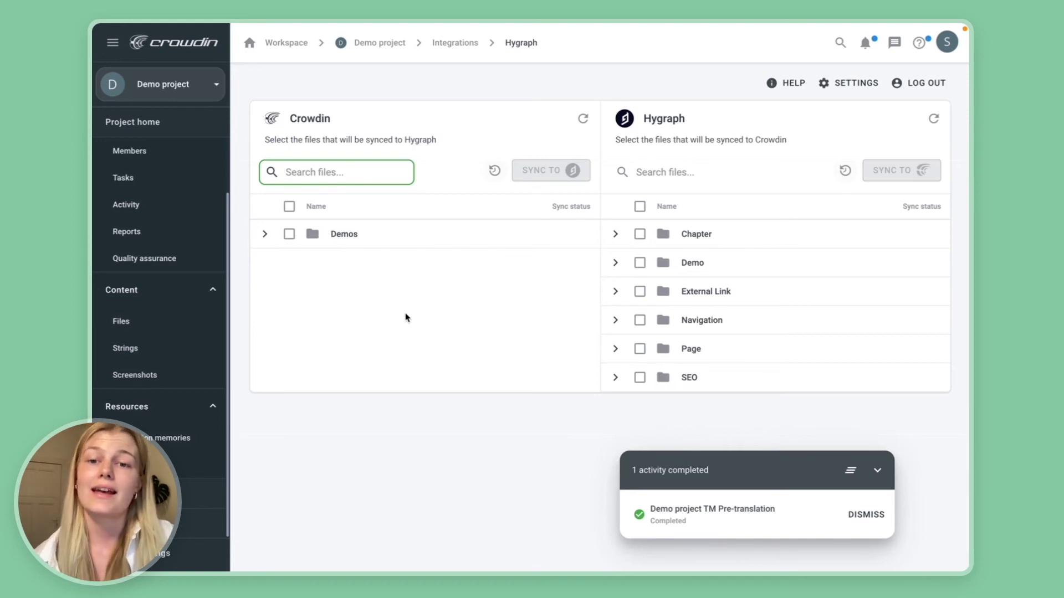
- Expand Demos and im-good-for-testing, dismiss the activity notice, and go to the Tasks page
left_click(265, 234)
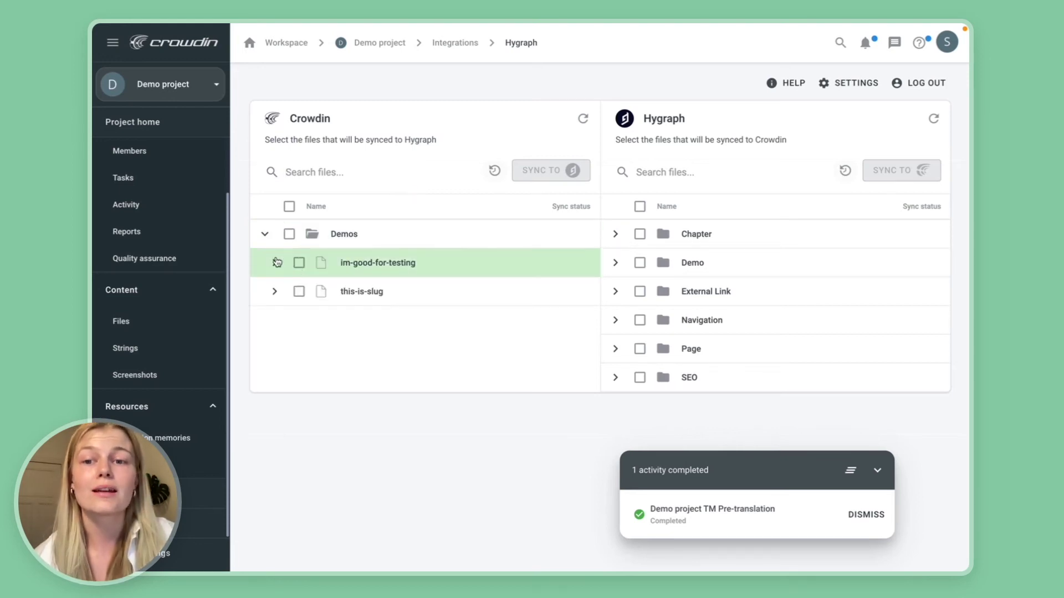
left_click(276, 262)
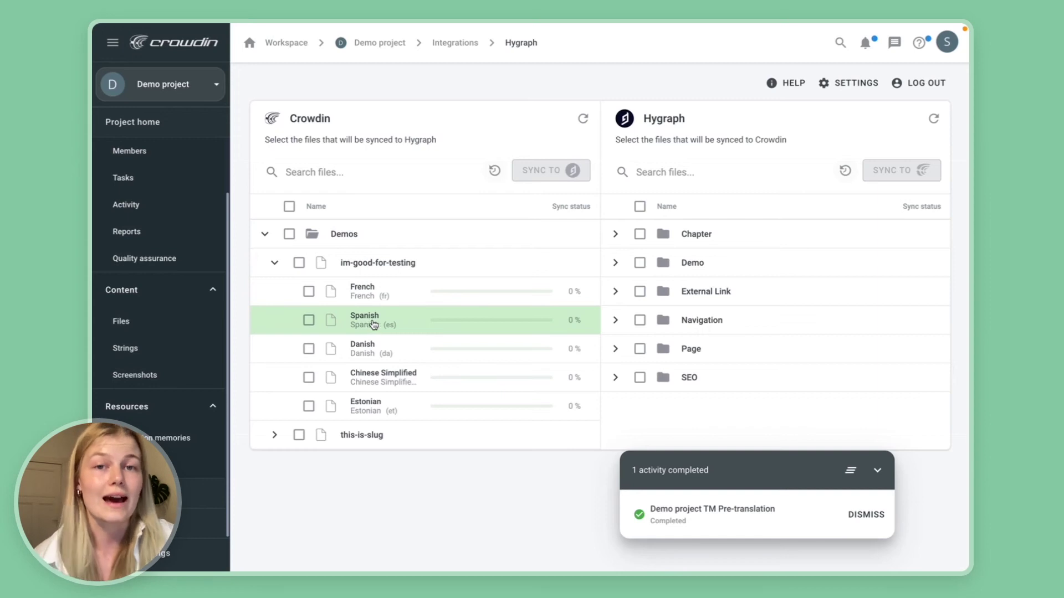
left_click(857, 517)
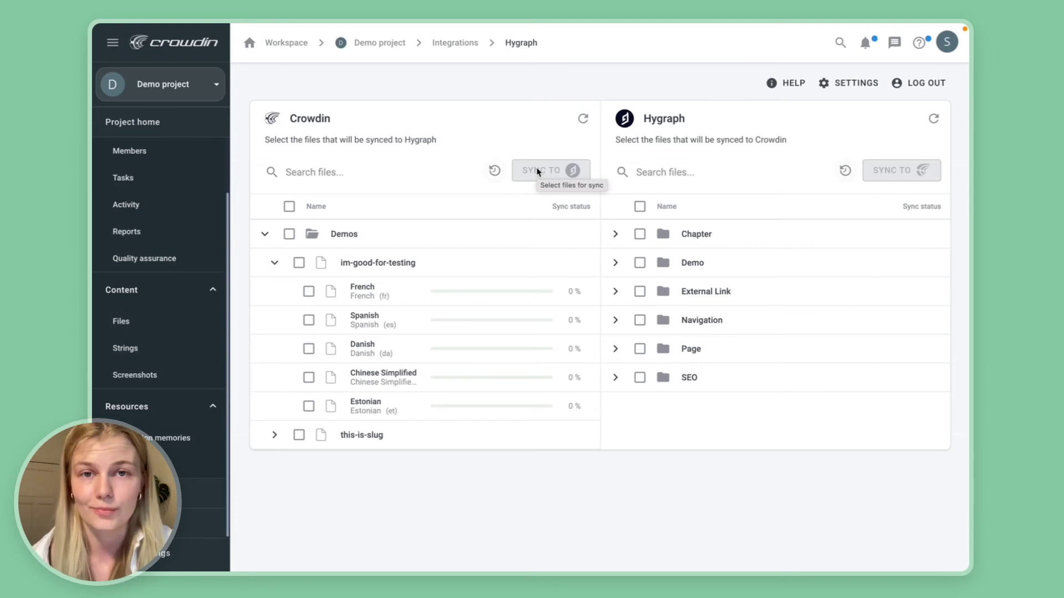
left_click(170, 191)
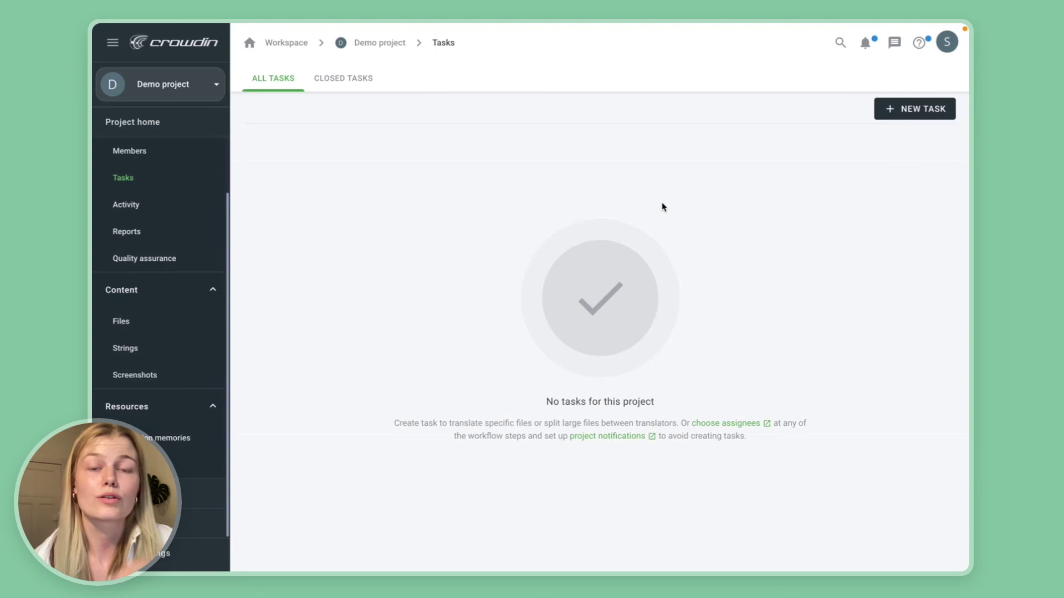
- From Project home, open French, expand Demos and view im-good-for-testing.xml in the editor
left_click(149, 131)
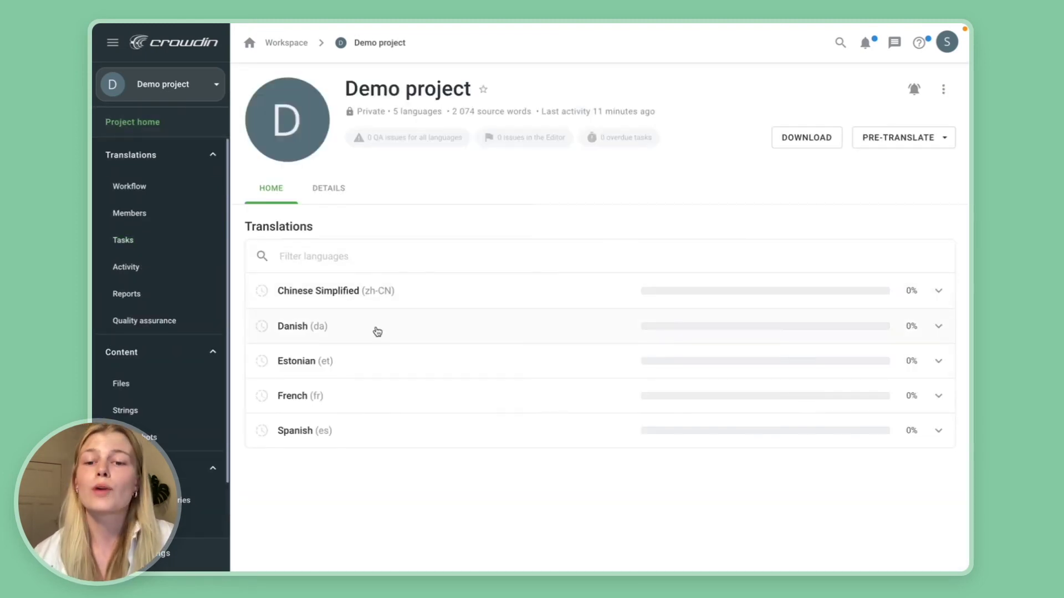
left_click(313, 397)
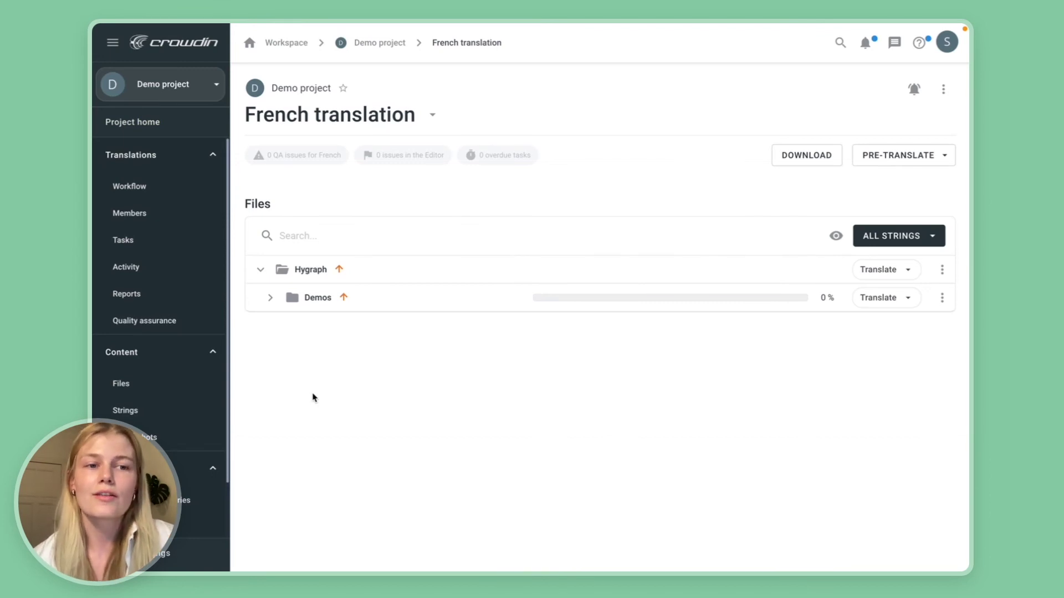
left_click(270, 298)
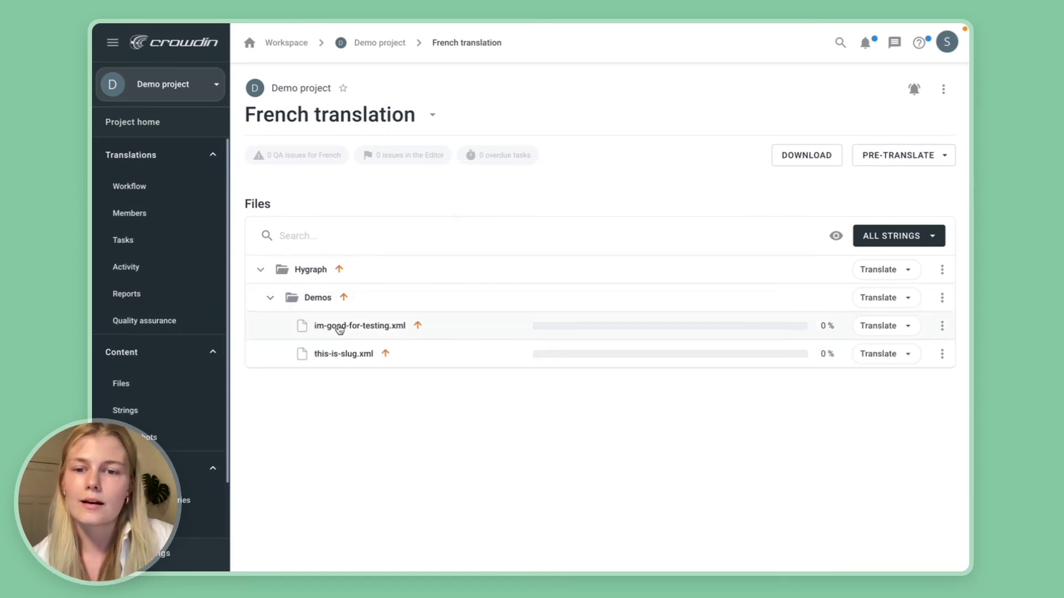
left_click(339, 328)
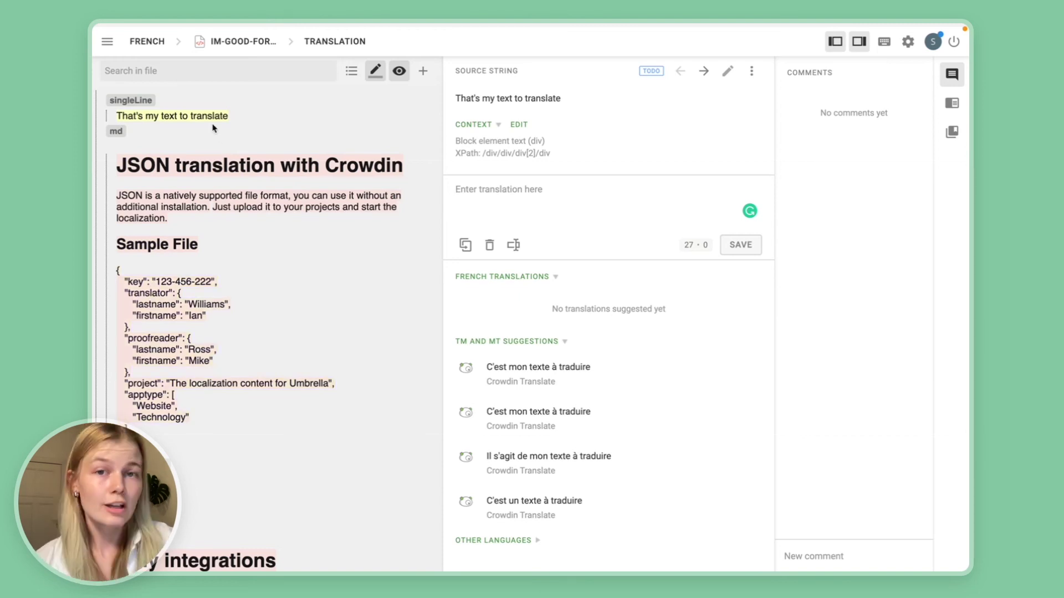
left_click(107, 41)
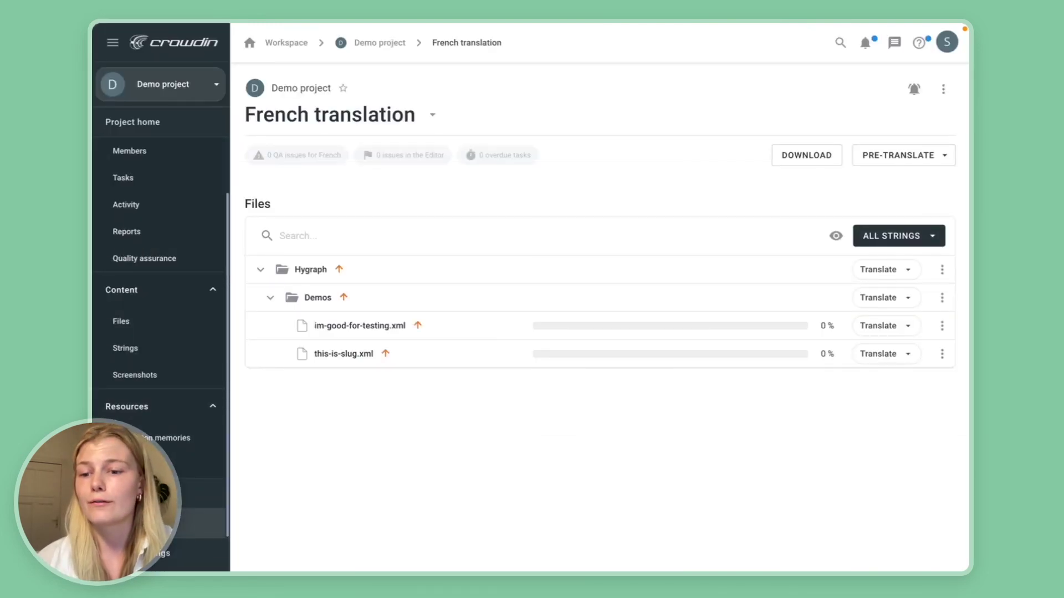
- Filter the project's integrations by 'hygr' and open the Hygraph integration
left_click(155, 524)
left_click(308, 116)
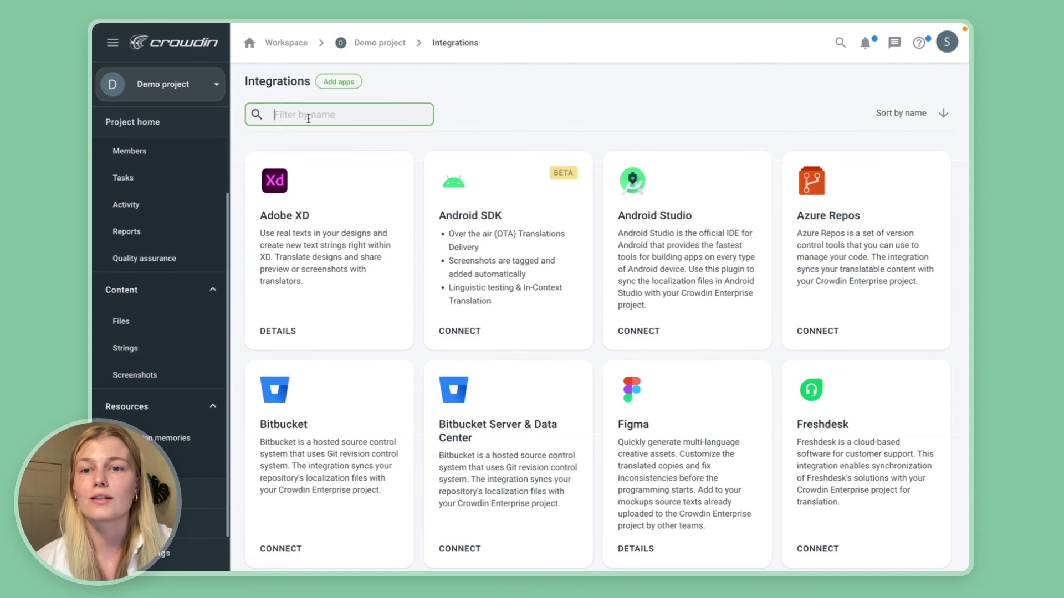
type("hygr")
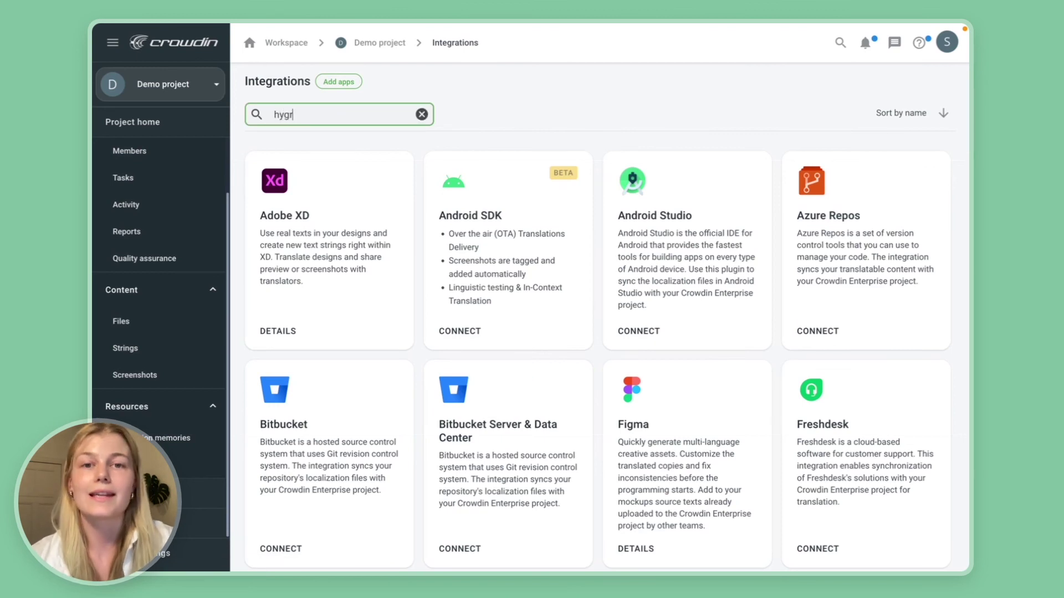
left_click(324, 192)
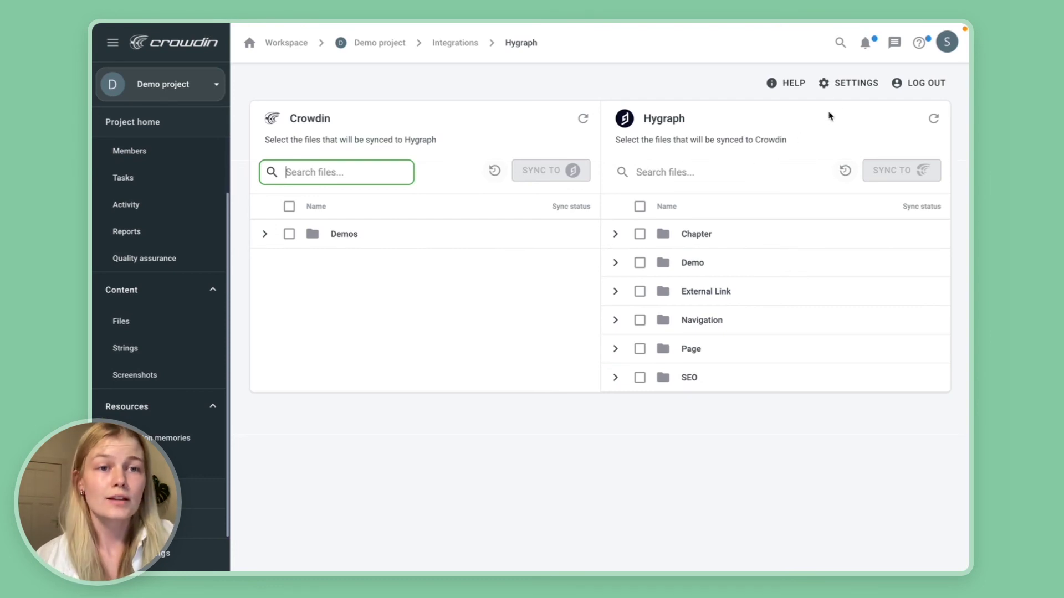
- Set the integration's sync schedule to every 1 hour and save the settings
left_click(843, 90)
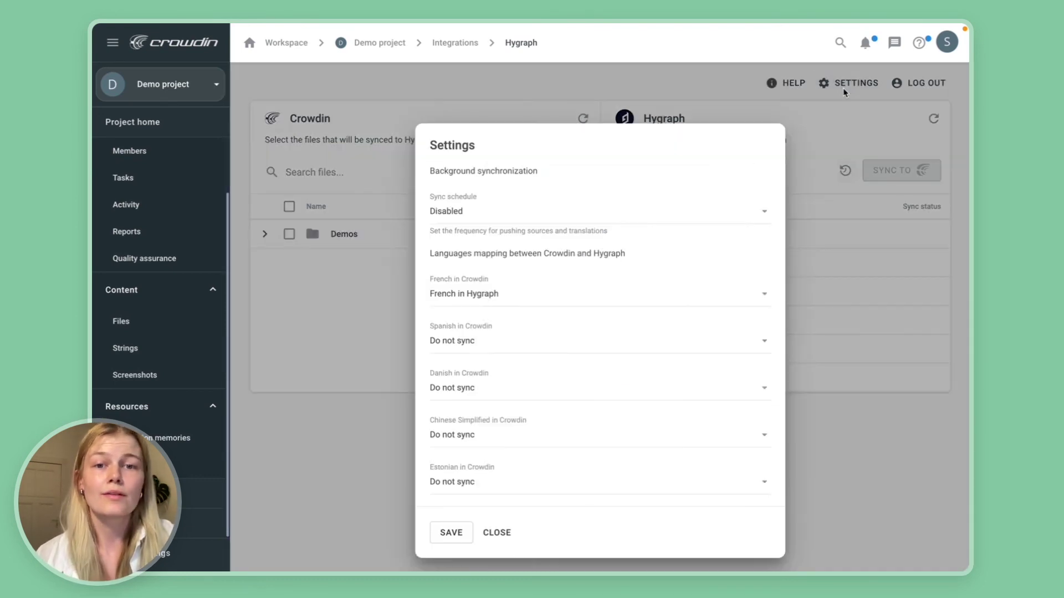
left_click(519, 222)
left_click(485, 258)
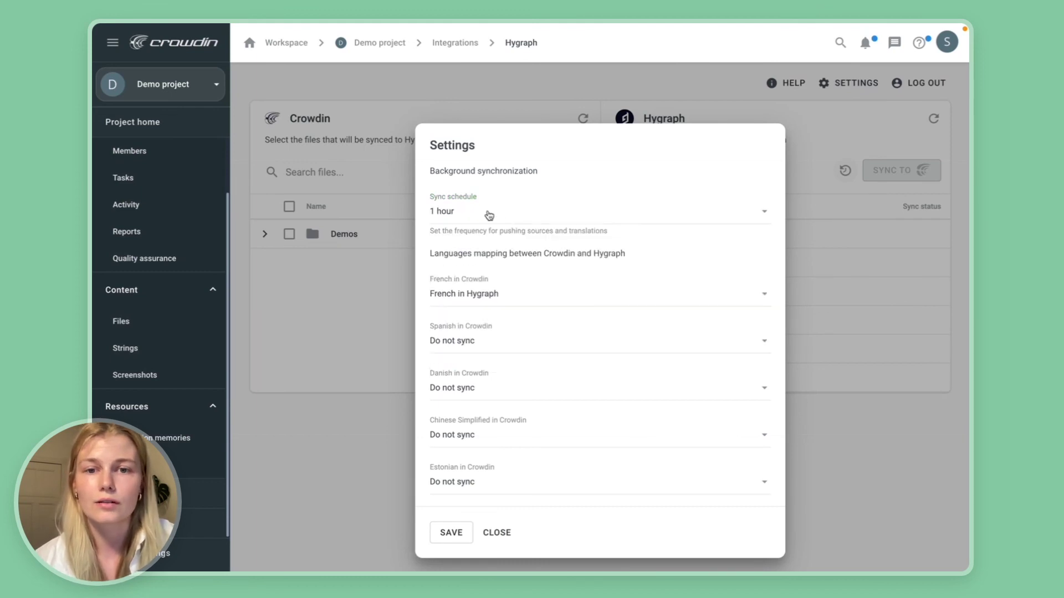
left_click(452, 534)
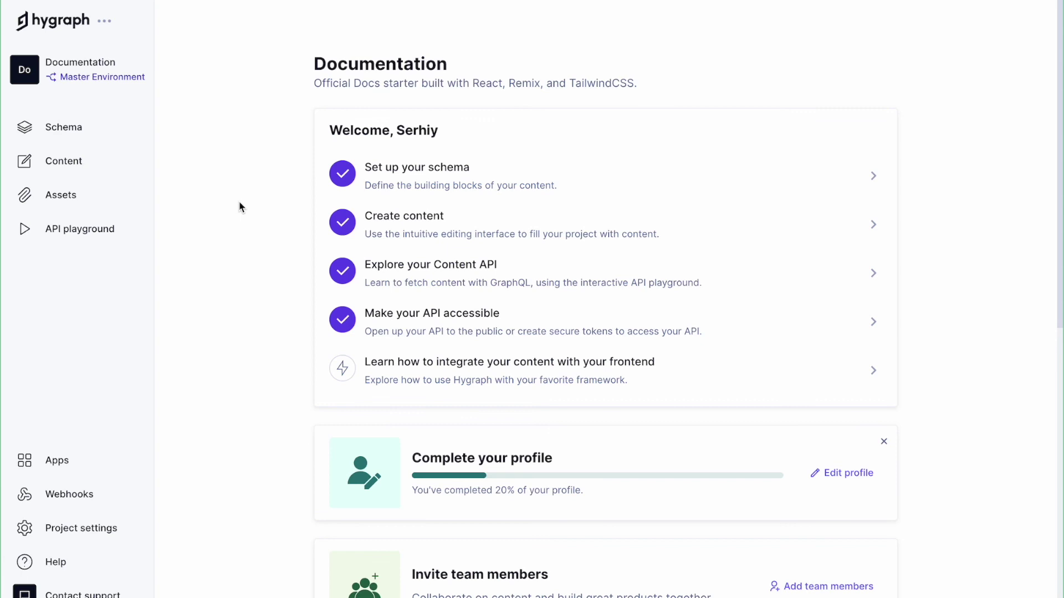
- Open the Demo entry 'this-is-slug' in Hygraph's content editor
left_click(88, 168)
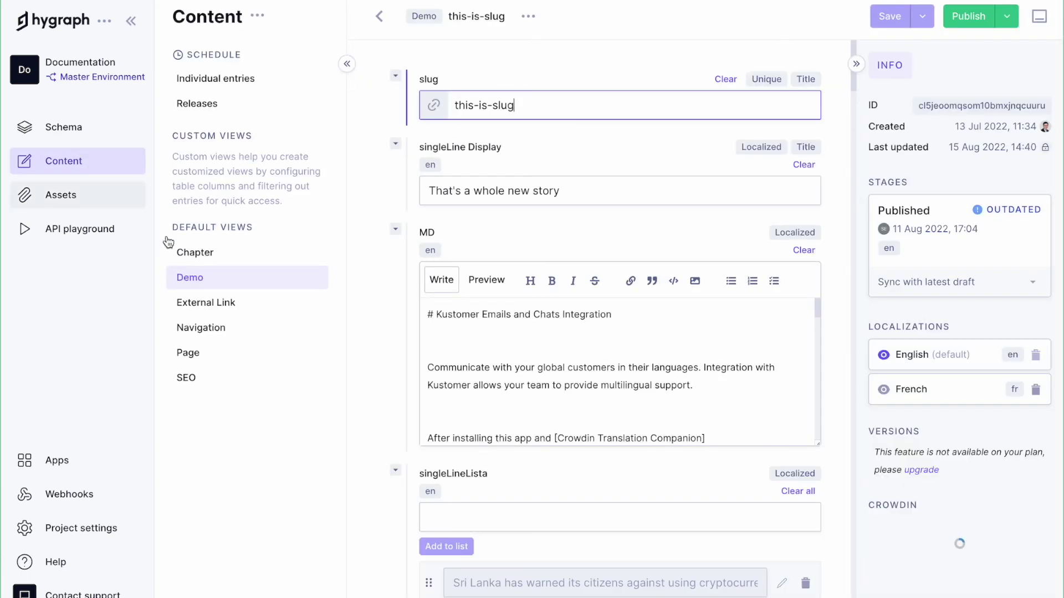